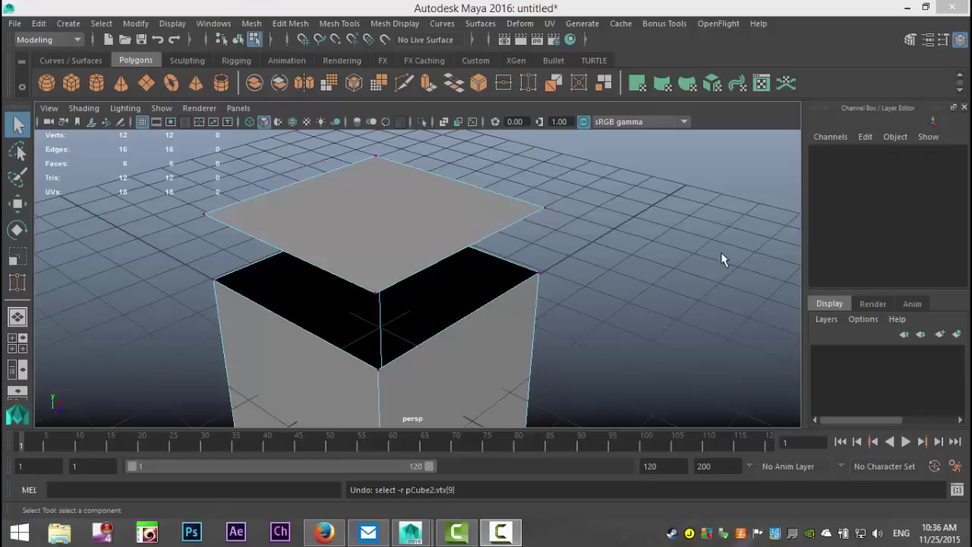
- Briefly open and close the Modeling Toolkit, reframe the view, and return to object selection
{"action": "left_click", "coordinate": [910, 41]}
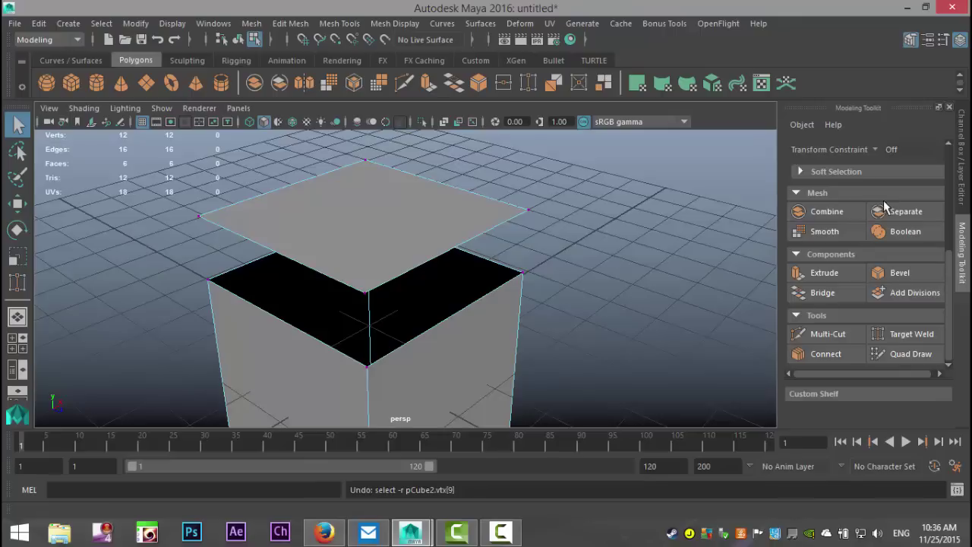
{"action": "scroll", "coordinate": [884, 216], "scroll_direction": "up", "scroll_amount": 5}
{"action": "scroll", "coordinate": [887, 230], "scroll_direction": "down", "scroll_amount": 5}
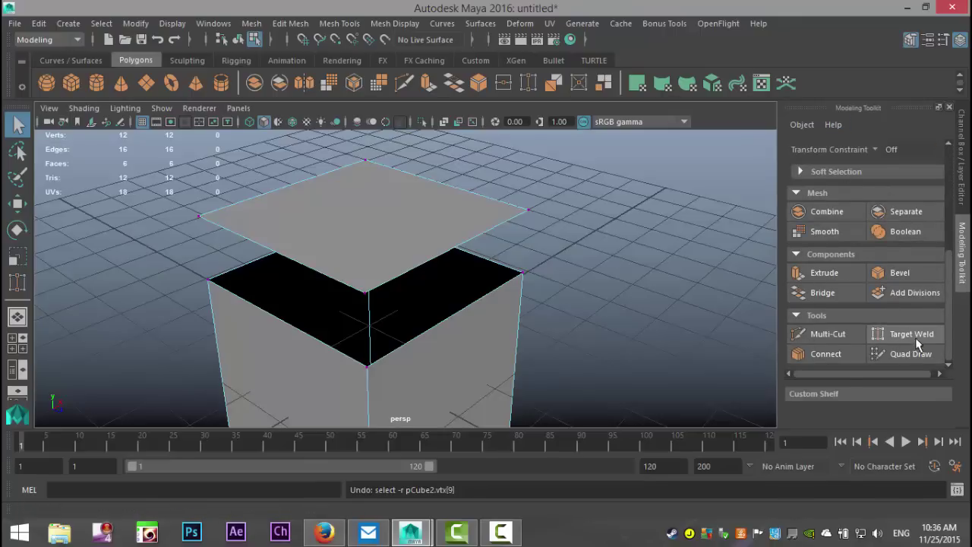
{"action": "left_click", "coordinate": [949, 108]}
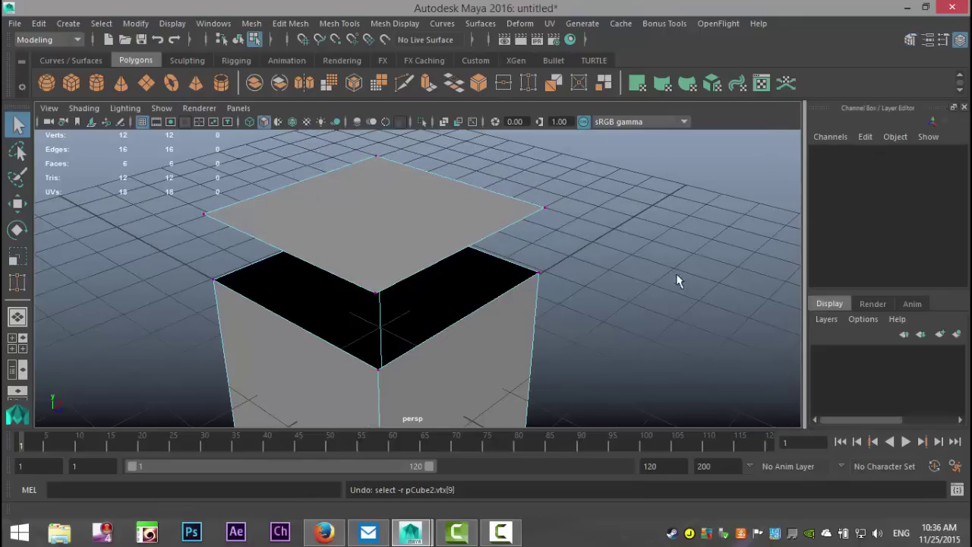
{"action": "scroll", "coordinate": [605, 283], "scroll_direction": "down", "scroll_amount": 4}
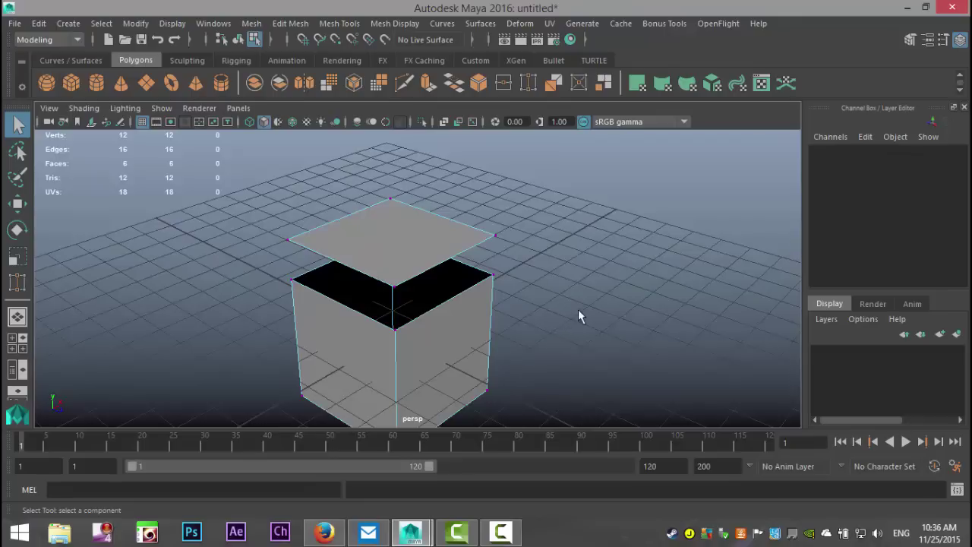
{"action": "scroll", "coordinate": [584, 309], "scroll_direction": "up", "scroll_amount": 4}
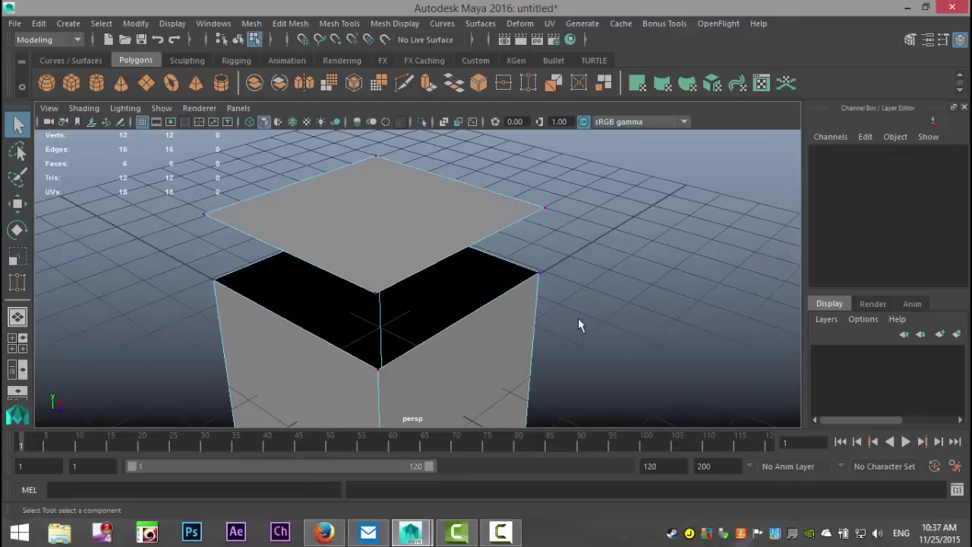
{"action": "middle_click_drag", "start_coordinate": [578, 317], "coordinate": [564, 249], "text": "alt"}
{"action": "scroll", "coordinate": [581, 319], "scroll_direction": "down", "scroll_amount": 6}
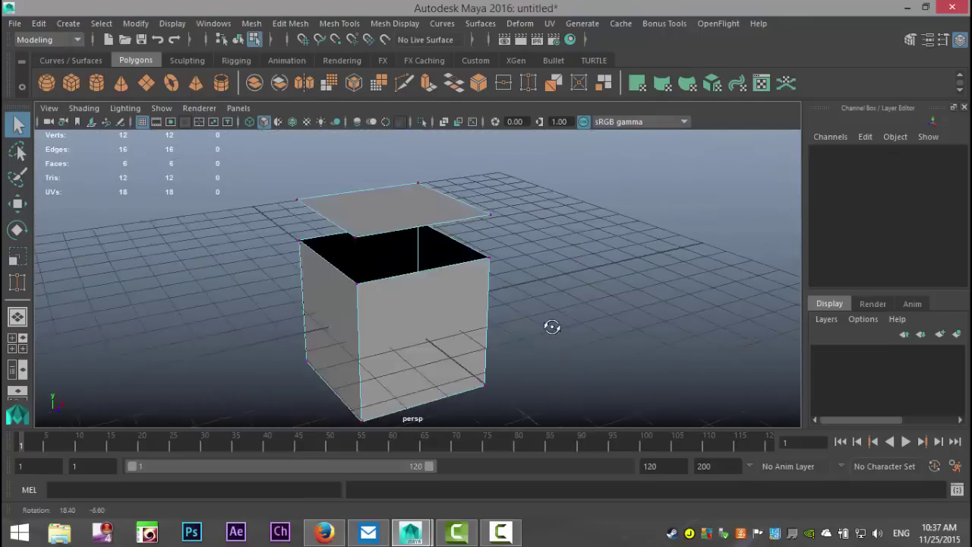
{"action": "left_click", "coordinate": [398, 214]}
{"action": "right_click_drag", "start_coordinate": [393, 195], "coordinate": [450, 101]}
{"action": "left_click", "coordinate": [422, 234]}
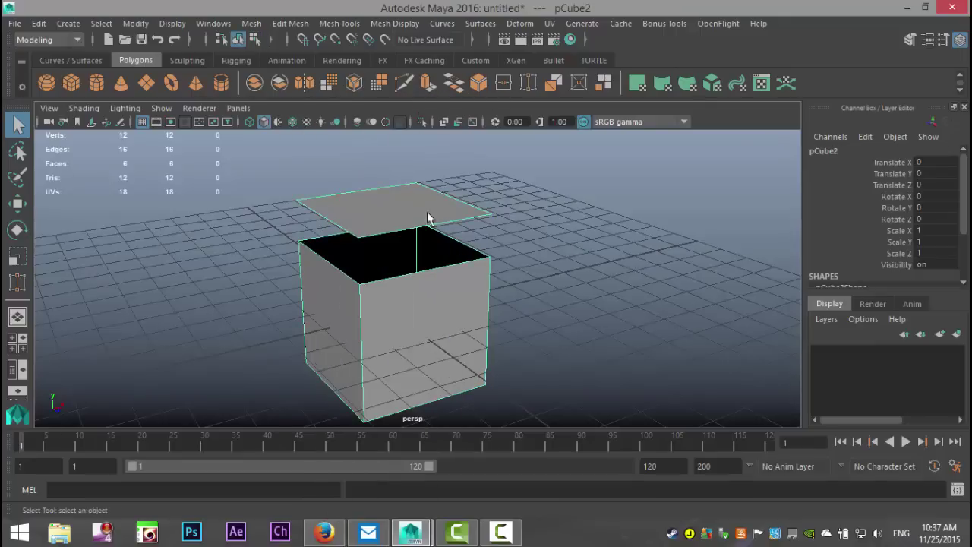
- Orbit to a top-down angle, switch to Vertex mode, and select the plane's corner vertex vtx[9]
{"action": "mouse_move", "coordinate": [532, 297]}
{"action": "left_mouse_down", "text": "alt"}
{"action": "mouse_move", "coordinate": [549, 306]}
{"action": "mouse_move", "coordinate": [545, 291]}
{"action": "left_mouse_up", "text": "alt"}
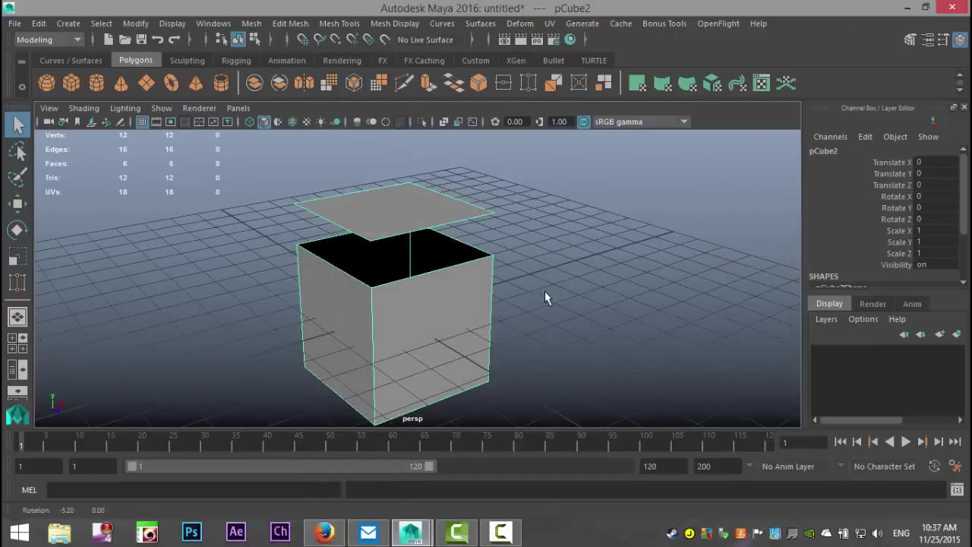
{"action": "scroll", "coordinate": [588, 338], "scroll_direction": "up", "scroll_amount": 4}
{"action": "left_click_drag", "start_coordinate": [614, 288], "coordinate": [496, 249], "text": "alt"}
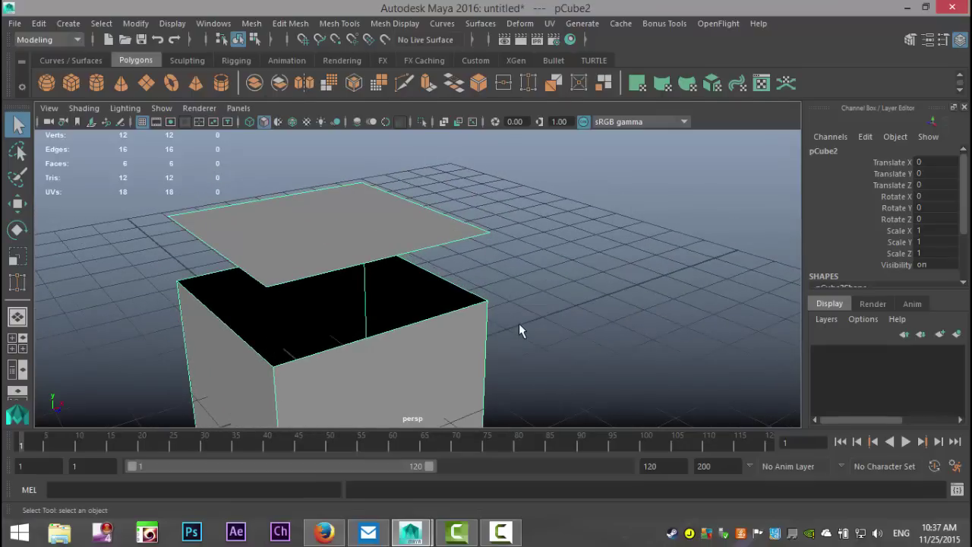
{"action": "left_click_drag", "start_coordinate": [606, 336], "coordinate": [494, 234], "text": "alt"}
{"action": "right_click", "coordinate": [475, 233]}
{"action": "right_click_drag", "start_coordinate": [458, 194], "coordinate": [410, 123]}
{"action": "left_click", "coordinate": [483, 230]}
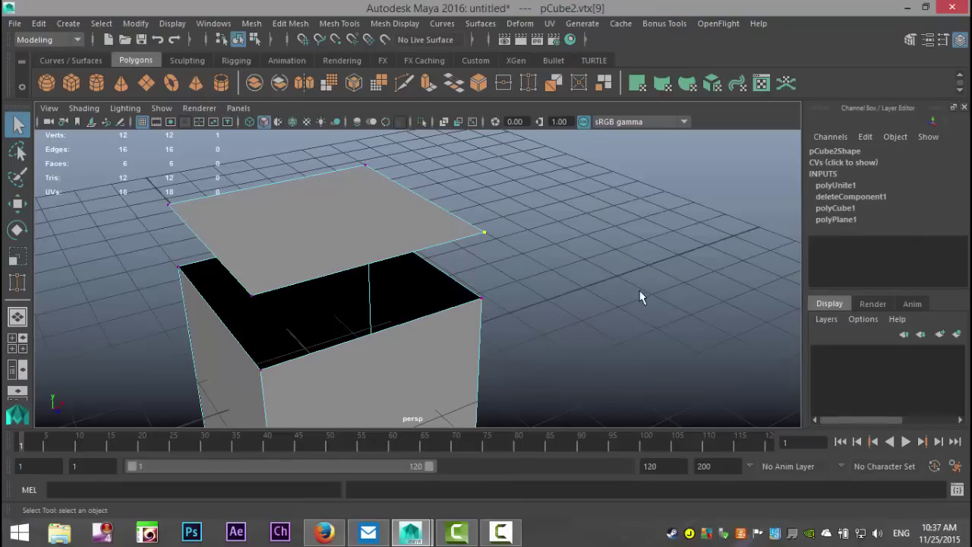
- Point-snap the plane's corner vertex down onto the cube's top corner with the Move tool
{"action": "key", "text": "w"}
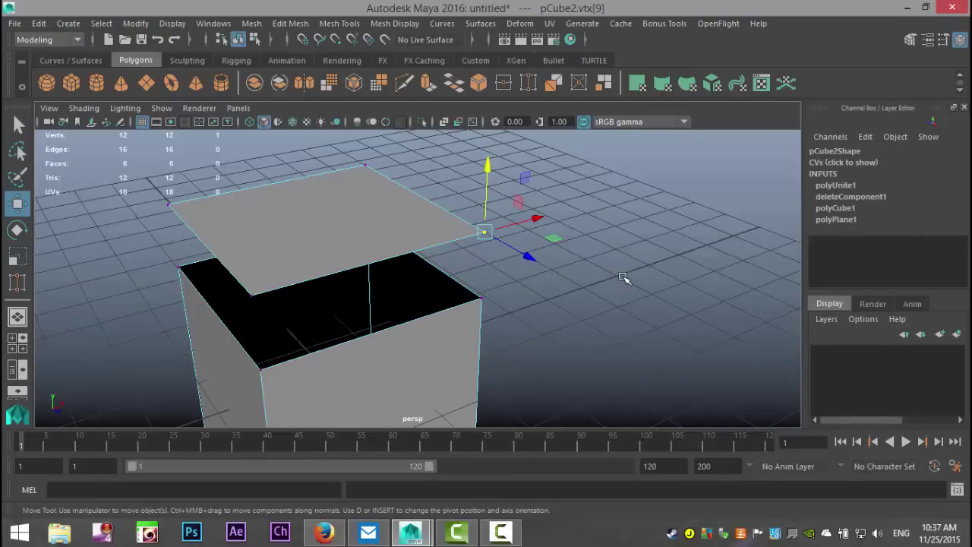
{"action": "key", "text": "v"}
{"action": "left_click_drag", "start_coordinate": [486, 169], "coordinate": [486, 192]}
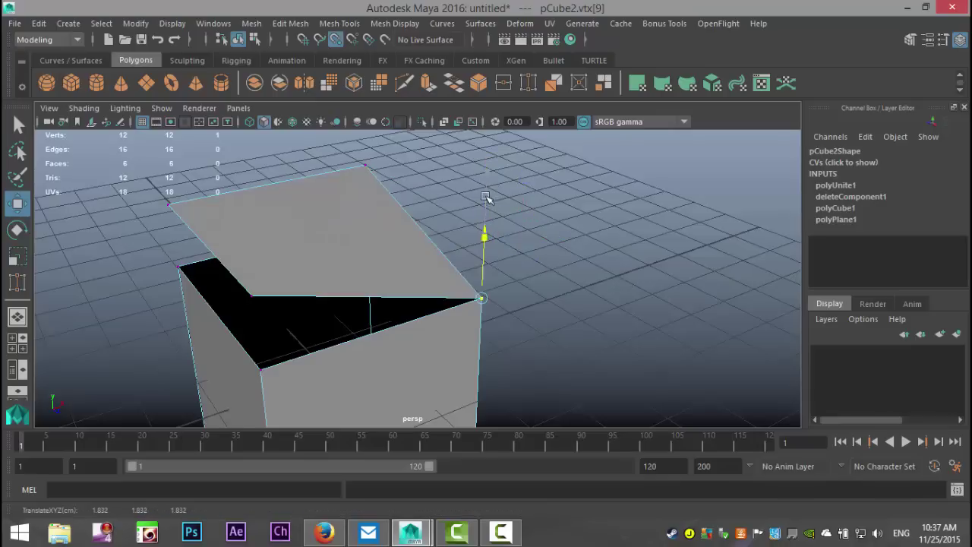
{"action": "left_click", "coordinate": [658, 319]}
{"action": "scroll", "coordinate": [638, 336], "scroll_direction": "up", "scroll_amount": 2}
{"action": "scroll", "coordinate": [631, 358], "scroll_direction": "up", "scroll_amount": 2}
{"action": "middle_click_drag", "start_coordinate": [627, 354], "coordinate": [587, 339], "text": "alt"}
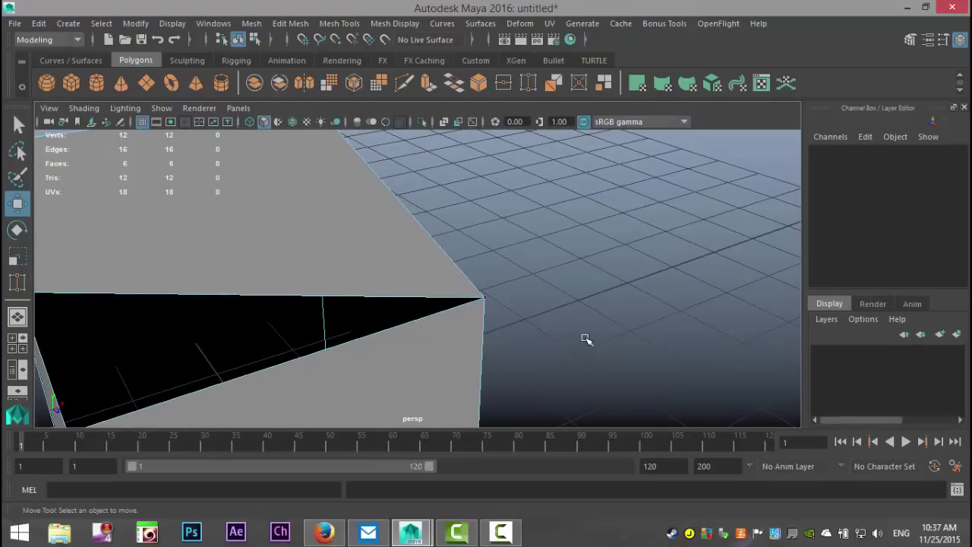
- Test-move the cube's and plane's corner vertices upward, then undo those moves
{"action": "left_click", "coordinate": [486, 296]}
{"action": "left_click_drag", "start_coordinate": [490, 232], "coordinate": [486, 307]}
{"action": "left_click", "coordinate": [486, 296]}
{"action": "left_click_drag", "start_coordinate": [490, 231], "coordinate": [502, 160]}
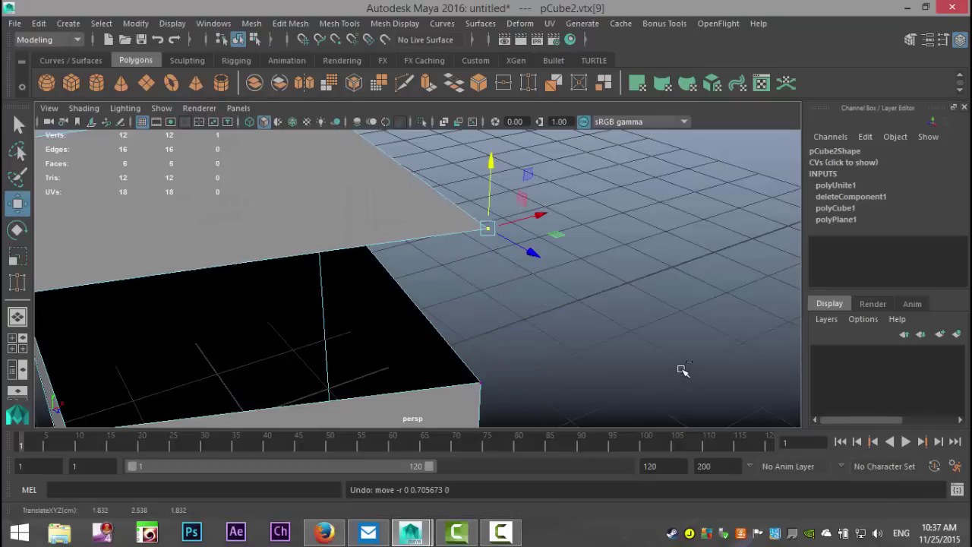
{"action": "key", "text": "ctrl+z"}
{"action": "key", "text": "ctrl+z"}
{"action": "key", "text": "ctrl+z"}
{"action": "key", "text": "ctrl+z"}
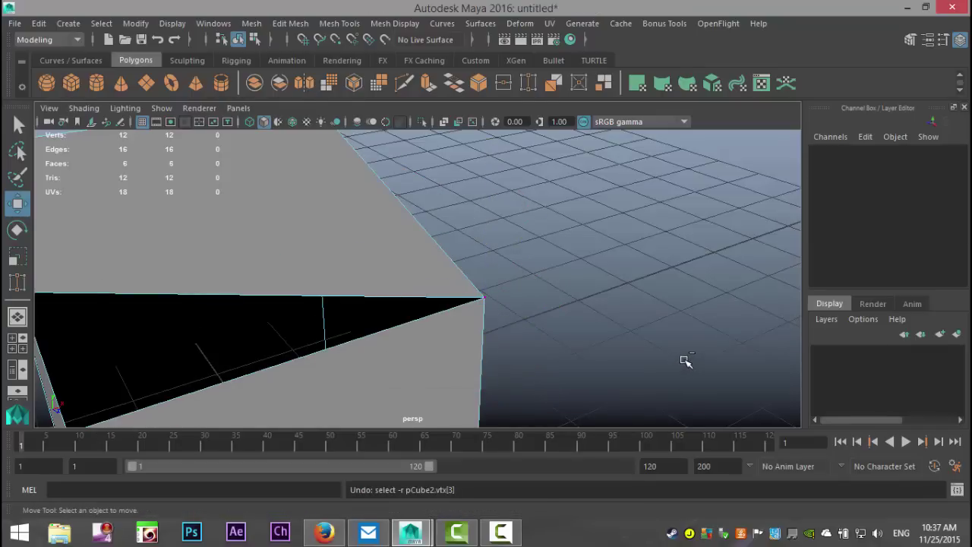
{"action": "key", "text": "ctrl+z"}
{"action": "key", "text": "ctrl+z"}
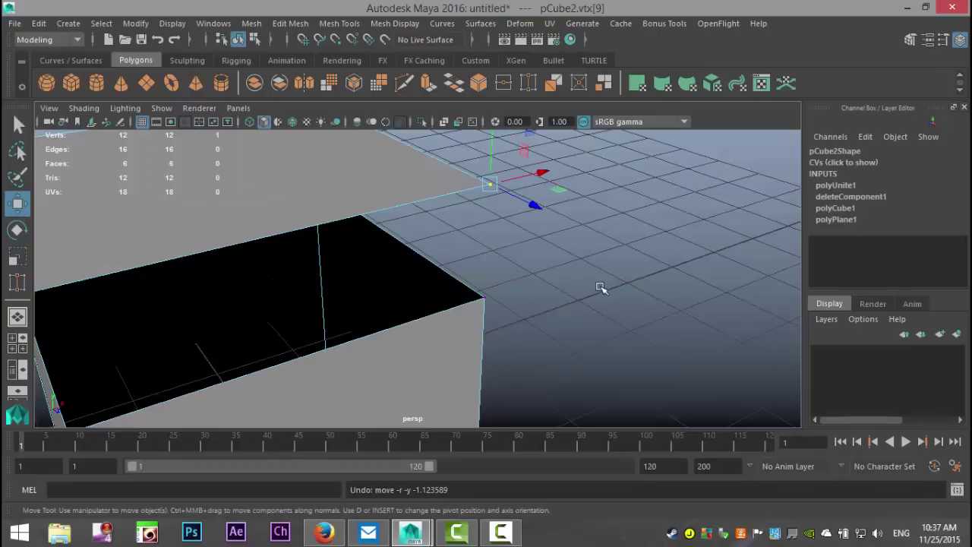
{"action": "key", "text": "ctrl+z"}
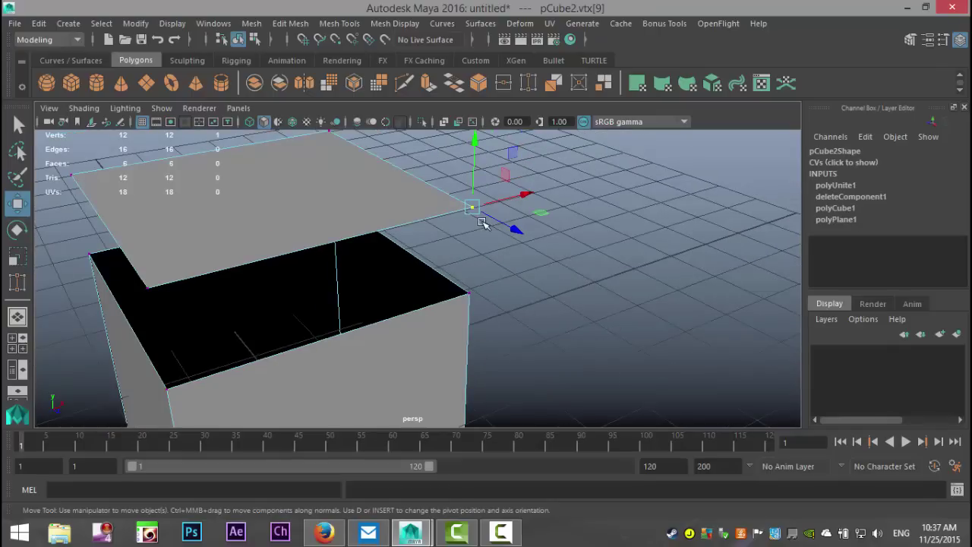
- Re-snap the plane's corner onto the cube corner at 1.832, 1.832, 1.832, box-select both vertices, and open Edit Mesh
{"action": "key", "text": "v"}
{"action": "left_click_drag", "start_coordinate": [480, 153], "coordinate": [479, 165]}
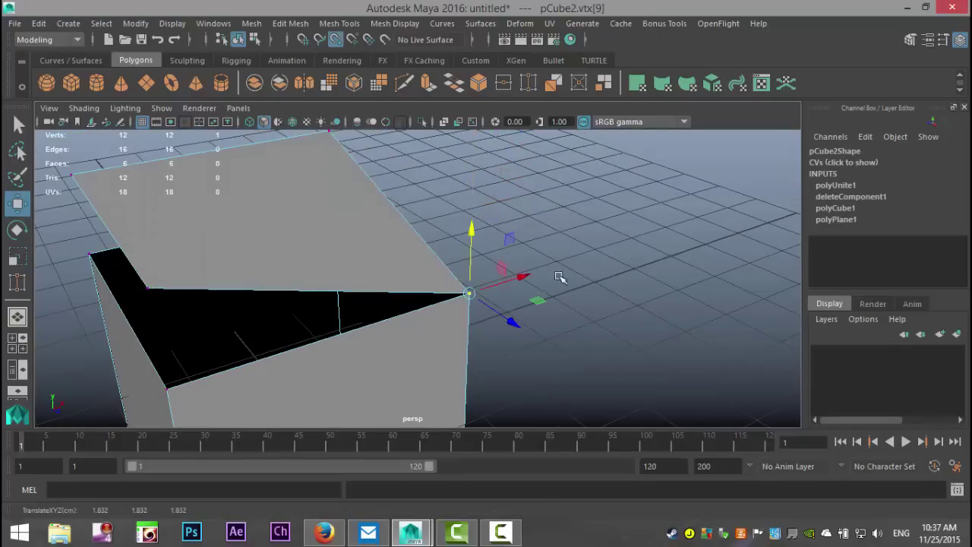
{"action": "left_click", "coordinate": [617, 298]}
{"action": "left_click_drag", "start_coordinate": [455, 278], "coordinate": [482, 302]}
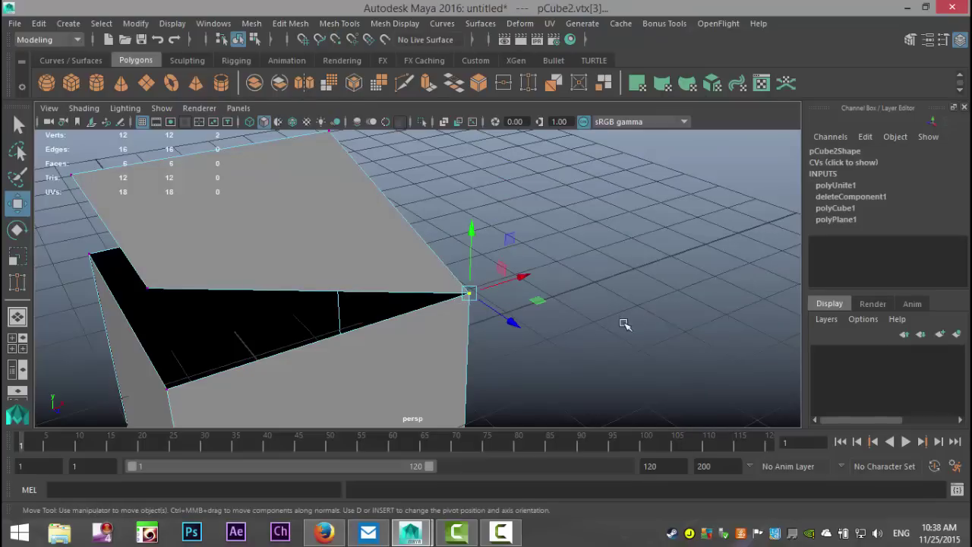
{"action": "left_click", "coordinate": [292, 24]}
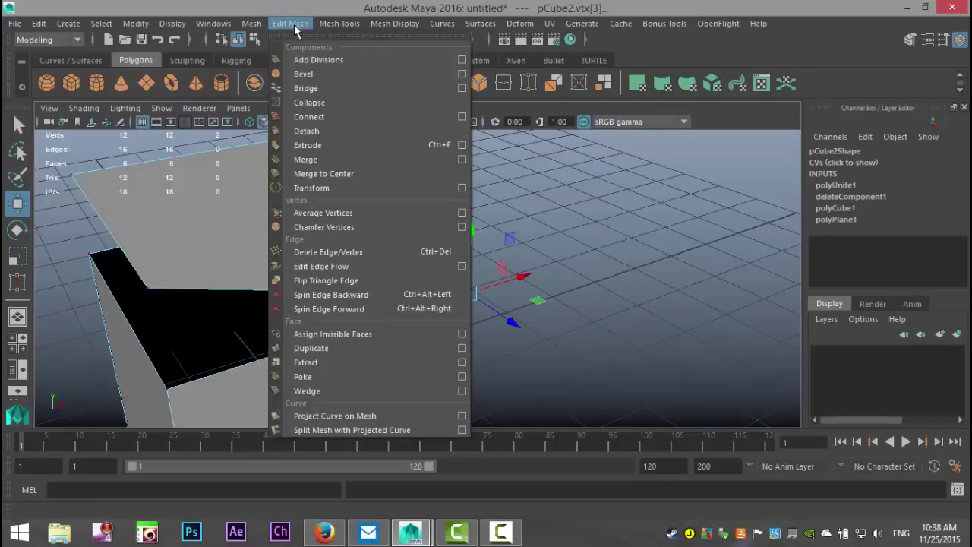
- Merge the two coincident corner vertices with Distance Threshold 0.01, then select the merged vertex
{"action": "left_click", "coordinate": [327, 161]}
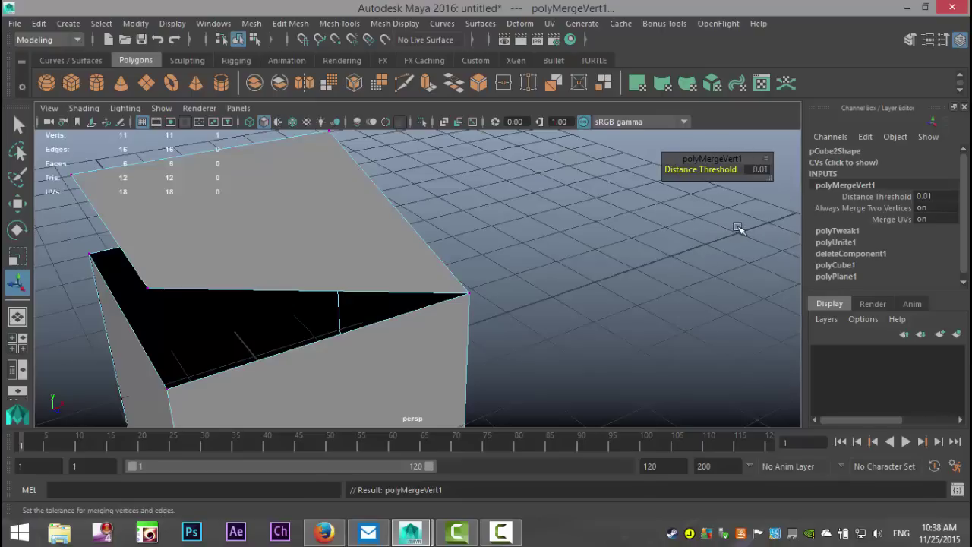
{"action": "left_click", "coordinate": [752, 172]}
{"action": "key", "text": "Return"}
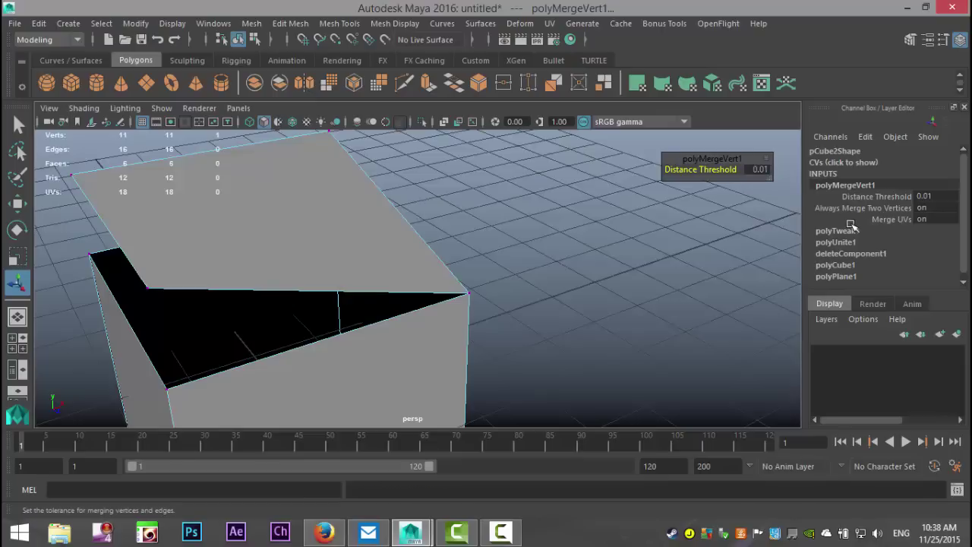
{"action": "left_click", "coordinate": [466, 297]}
{"action": "scroll", "coordinate": [547, 357], "scroll_direction": "up", "scroll_amount": 2}
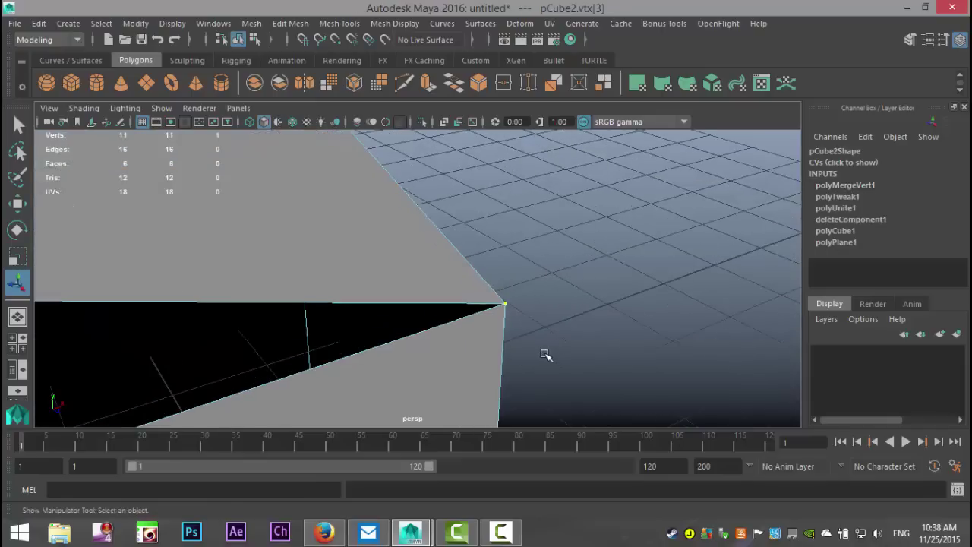
- Nudge the corner vertex, then undo the merge so pCube2 returns to 12 vertices
{"action": "key", "text": "w"}
{"action": "mouse_move", "coordinate": [512, 241]}
{"action": "left_mouse_down"}
{"action": "mouse_move", "coordinate": [507, 207]}
{"action": "mouse_move", "coordinate": [501, 235]}
{"action": "mouse_move", "coordinate": [495, 220]}
{"action": "mouse_move", "coordinate": [489, 182]}
{"action": "mouse_move", "coordinate": [483, 205]}
{"action": "mouse_move", "coordinate": [513, 241]}
{"action": "left_mouse_up"}
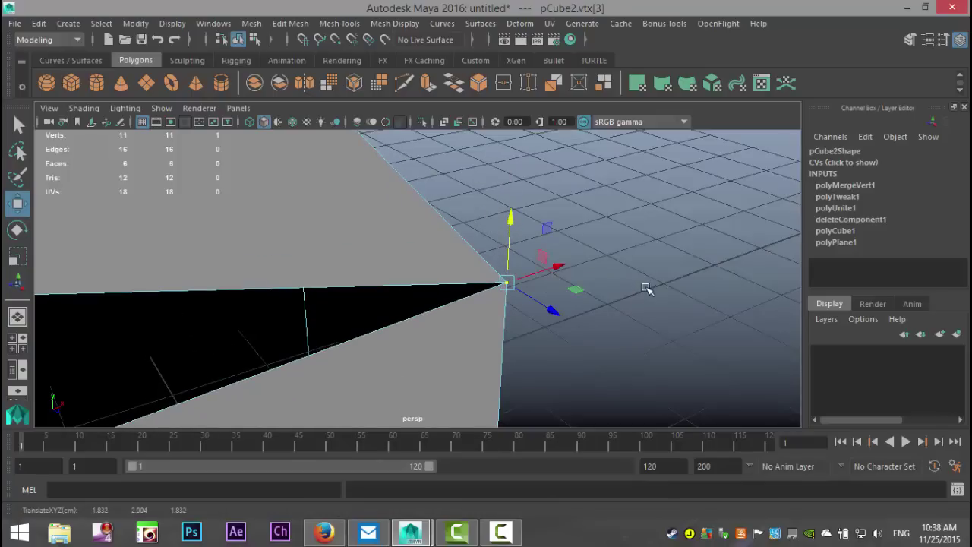
{"action": "key", "text": "ctrl+m"}
{"action": "left_click_drag", "start_coordinate": [655, 284], "coordinate": [634, 296], "text": "alt"}
{"action": "scroll", "coordinate": [650, 299], "scroll_direction": "down", "scroll_amount": 3}
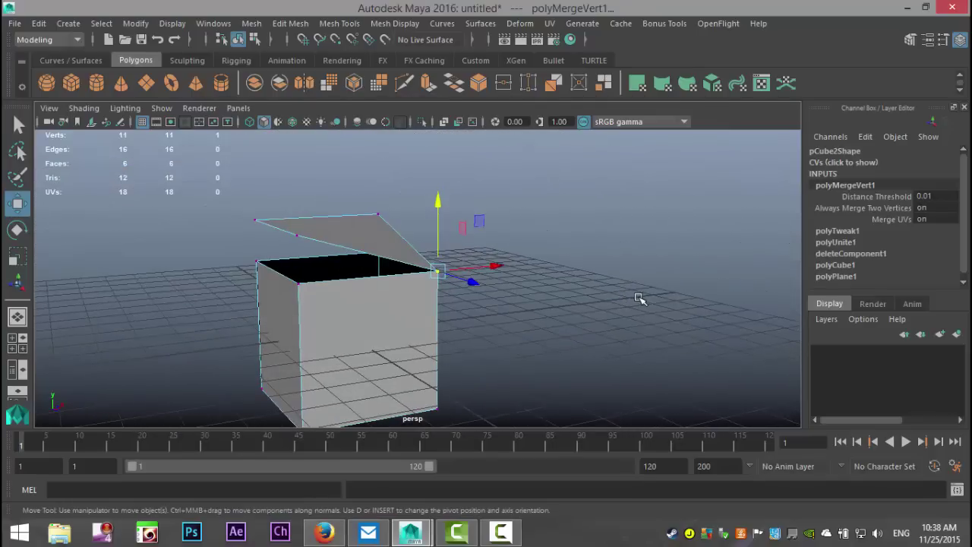
{"action": "key", "text": "ctrl+z"}
{"action": "key", "text": "ctrl+z"}
{"action": "key", "text": "ctrl+z"}
{"action": "key", "text": "ctrl+z"}
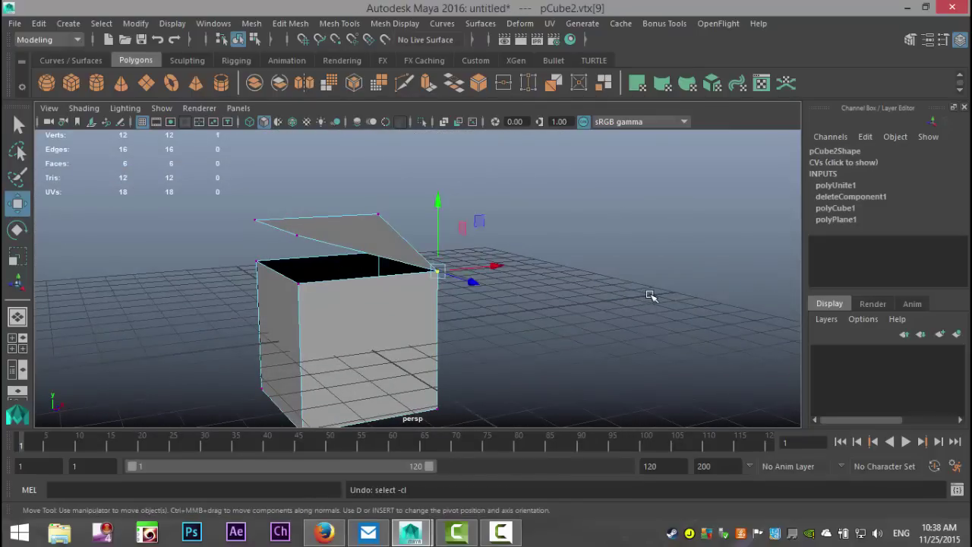
{"action": "left_click", "coordinate": [651, 288]}
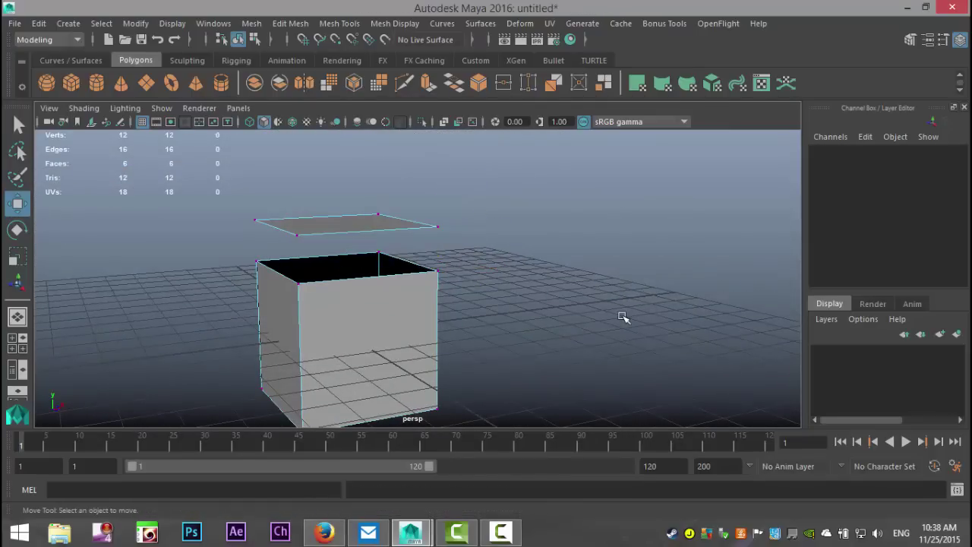
{"action": "scroll", "coordinate": [623, 317], "scroll_direction": "up", "scroll_amount": 2}
{"action": "left_click_drag", "start_coordinate": [573, 280], "coordinate": [774, 269], "text": "alt"}
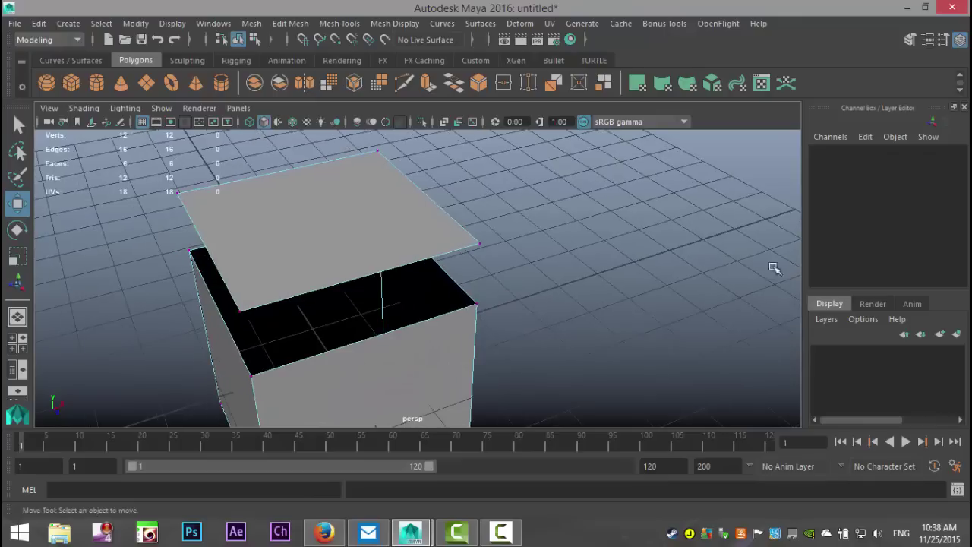
- Use Modeling Toolkit's Target Weld to drag the plane's corner vertex onto the cube's top corner
{"action": "left_click", "coordinate": [910, 39]}
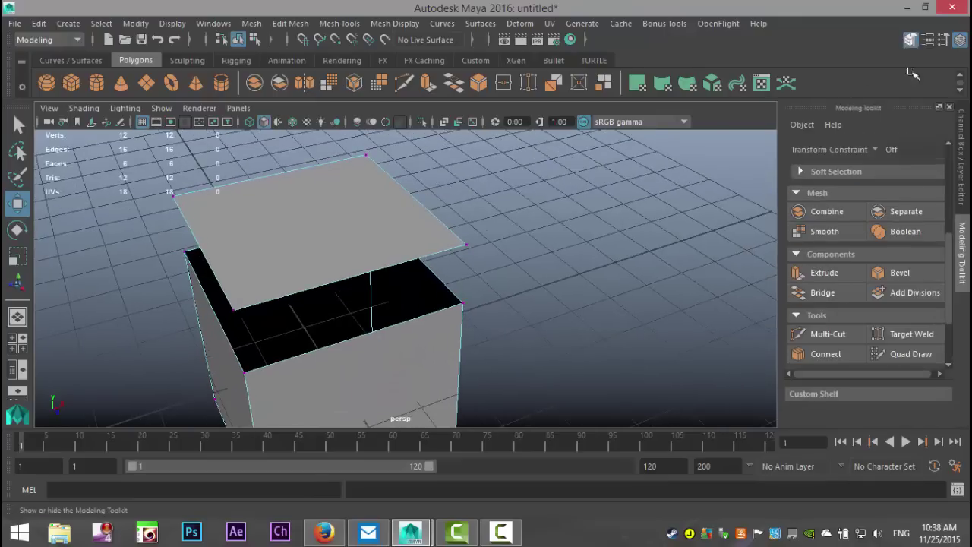
{"action": "scroll", "coordinate": [911, 213], "scroll_direction": "down", "scroll_amount": 2}
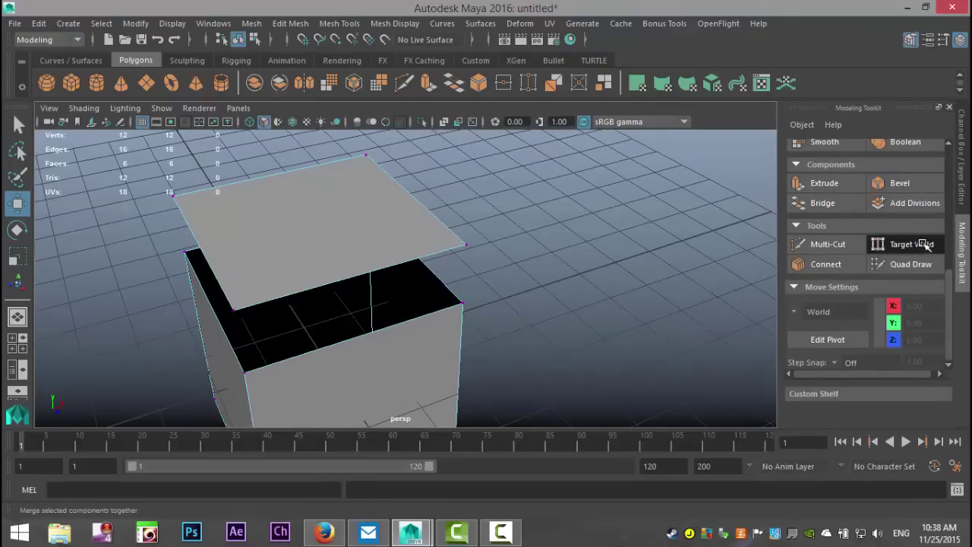
{"action": "left_click", "coordinate": [922, 244]}
{"action": "left_click_drag", "start_coordinate": [661, 264], "coordinate": [587, 296], "text": "alt"}
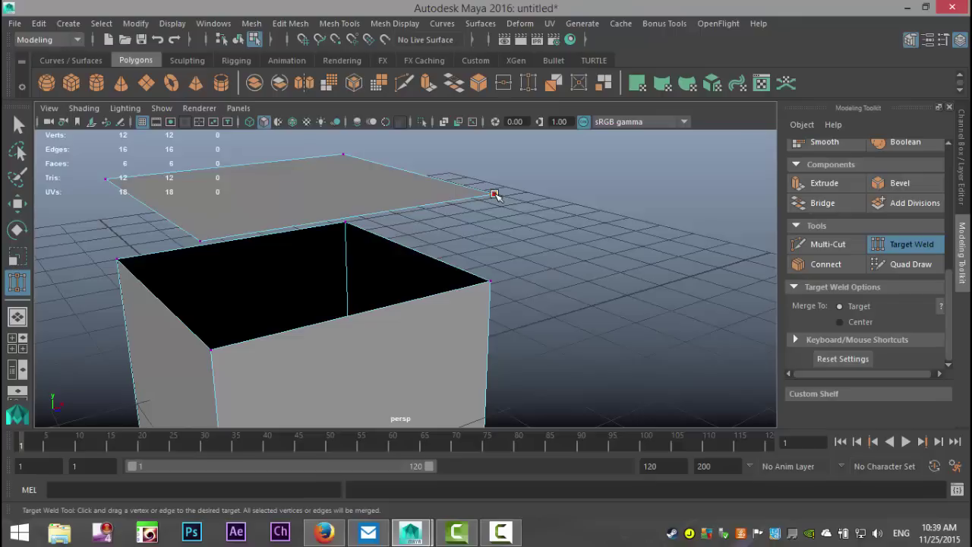
{"action": "left_click_drag", "start_coordinate": [494, 194], "coordinate": [491, 271]}
{"action": "left_click_drag", "start_coordinate": [490, 280], "coordinate": [490, 280]}
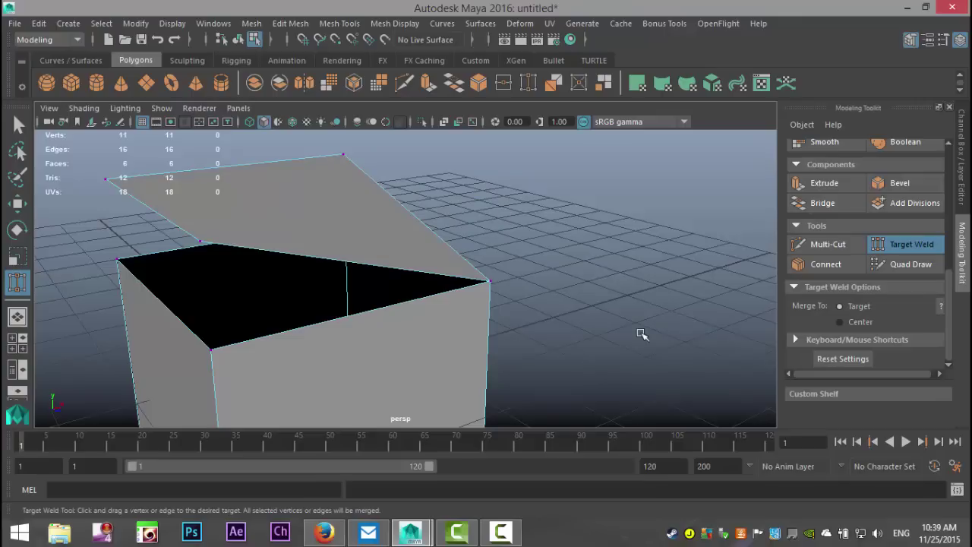
- Back in the Channel Box, select the welded corner vertex and drag it to confirm it's shared
{"action": "key", "text": "q"}
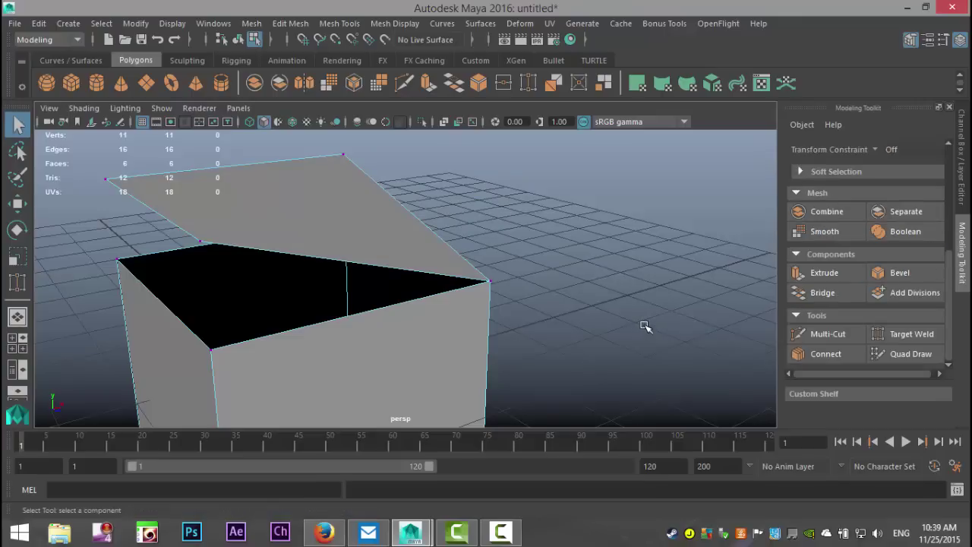
{"action": "left_click", "coordinate": [949, 108]}
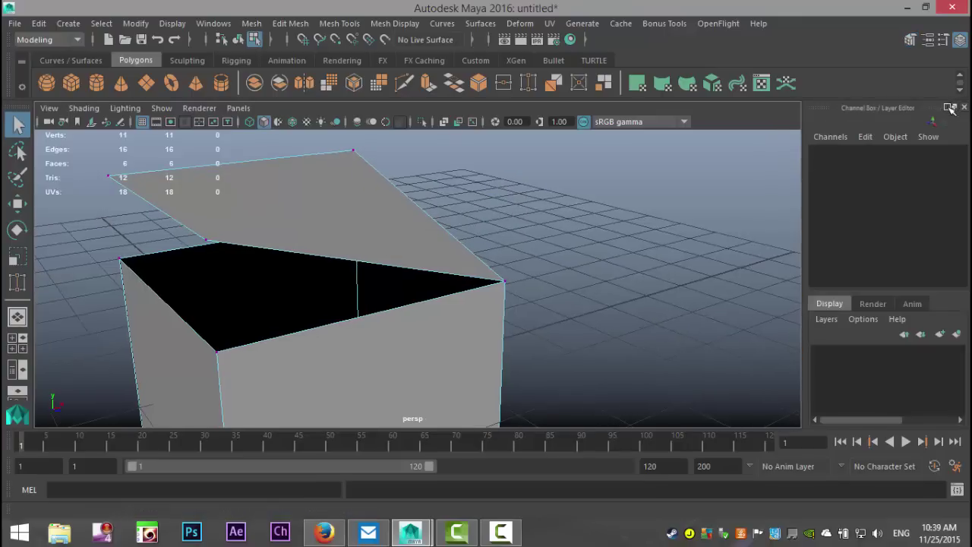
{"action": "scroll", "coordinate": [634, 319], "scroll_direction": "up", "scroll_amount": 2}
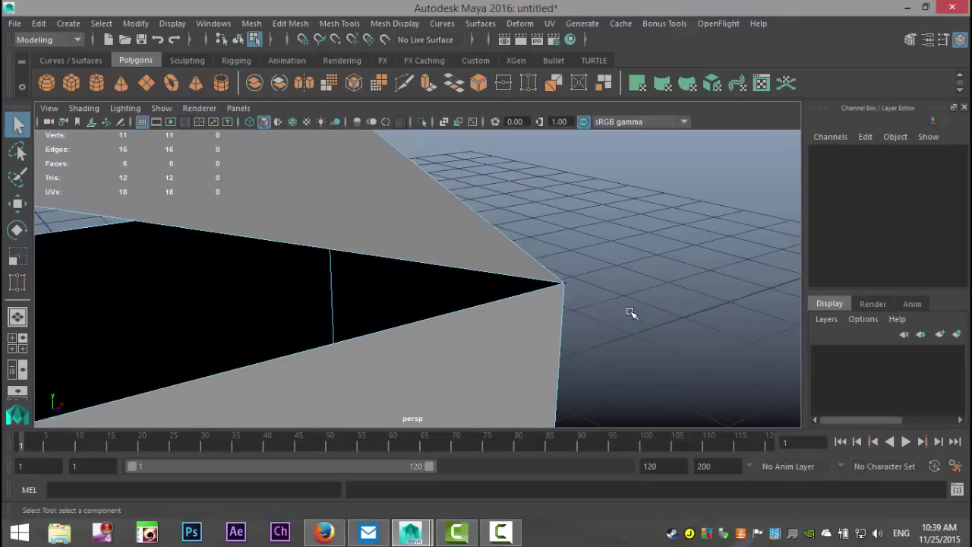
{"action": "middle_click_drag", "start_coordinate": [646, 296], "coordinate": [551, 309], "text": "alt"}
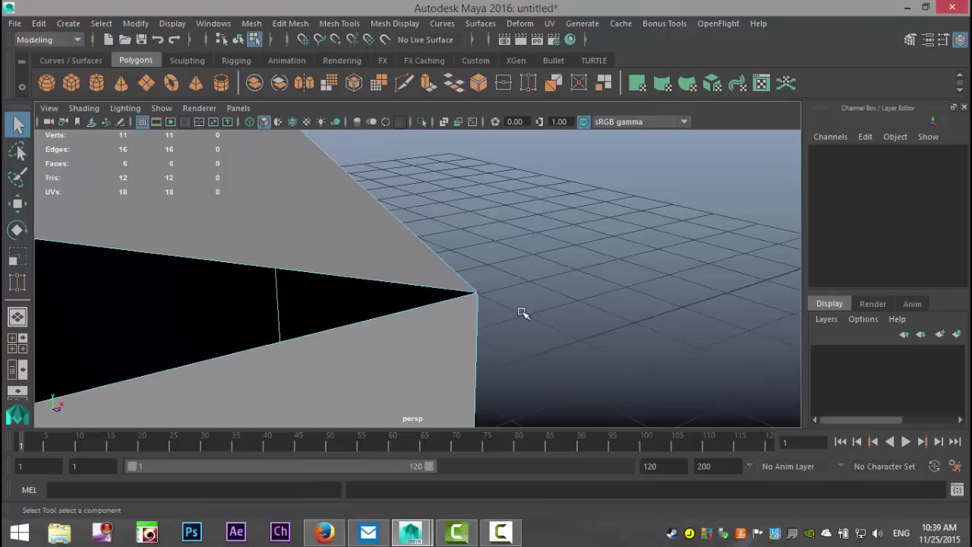
{"action": "left_click", "coordinate": [479, 293]}
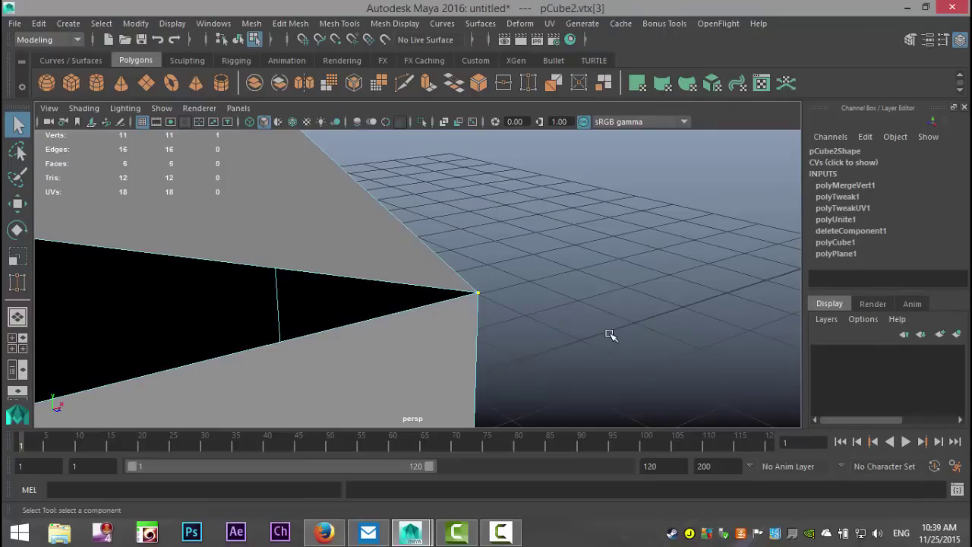
{"action": "key", "text": "w"}
{"action": "left_click_drag", "start_coordinate": [475, 225], "coordinate": [558, 242]}
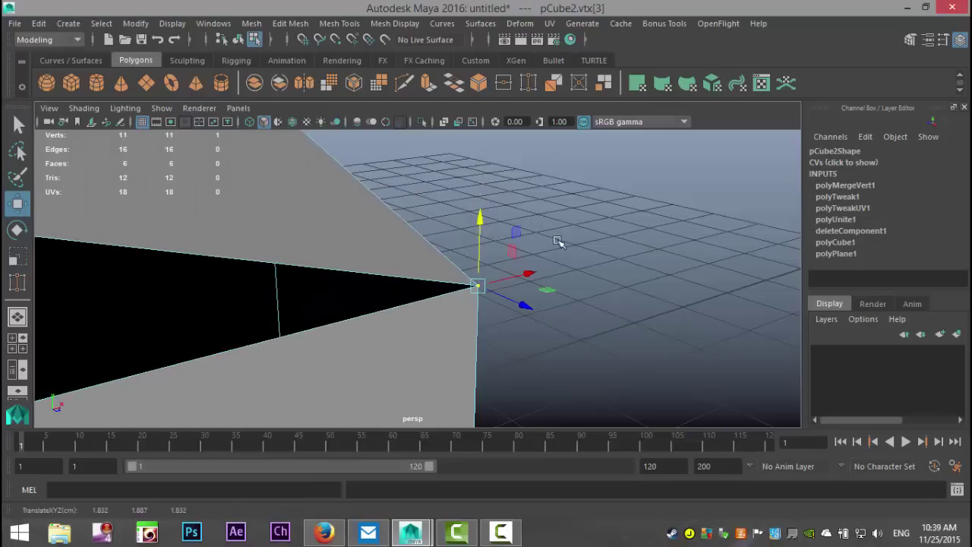
{"action": "scroll", "coordinate": [646, 284], "scroll_direction": "down", "scroll_amount": 3}
{"action": "scroll", "coordinate": [634, 294], "scroll_direction": "down", "scroll_amount": 1}
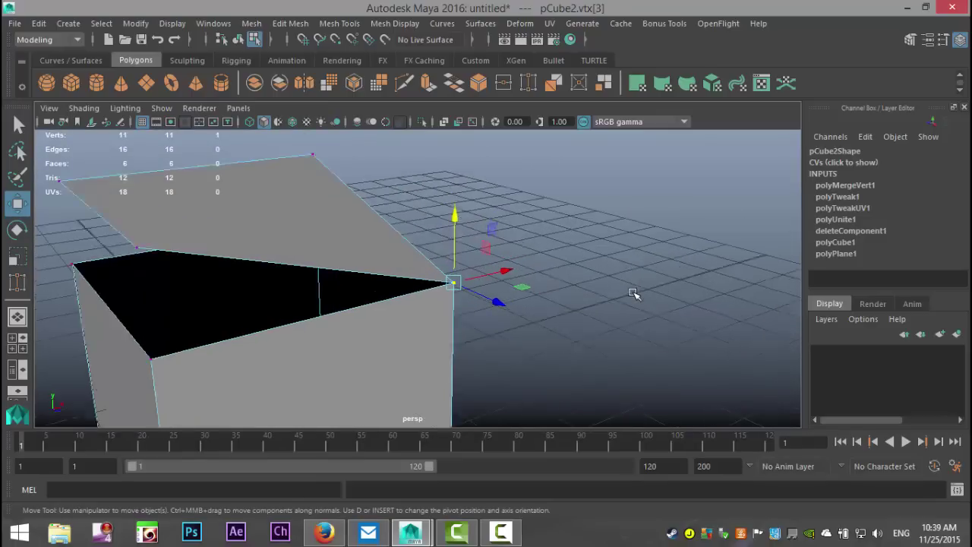
{"action": "scroll", "coordinate": [634, 294], "scroll_direction": "up", "scroll_amount": 2}
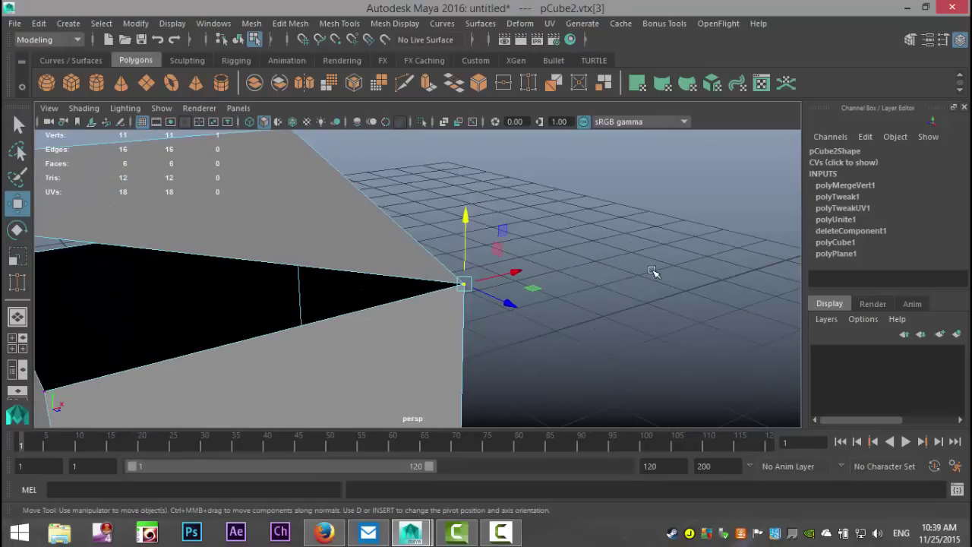